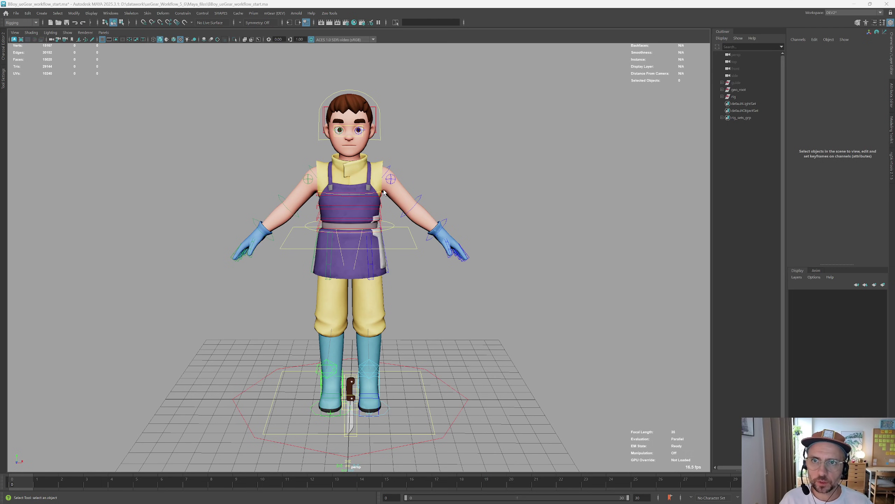
- Bend and stretch the left arm by rotating its elbow FK control to about -79° in Z and moving it about 16.7 in X
{"action": "left_click_drag", "start_coordinate": [431, 194], "coordinate": [419, 210], "text": "alt"}
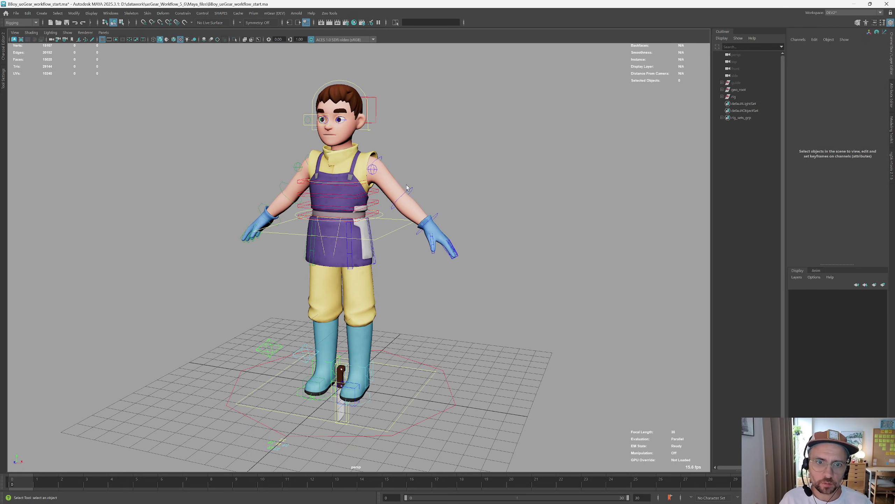
{"action": "mouse_move", "coordinate": [407, 185]}
{"action": "left_mouse_down", "text": "alt"}
{"action": "mouse_move", "coordinate": [427, 196]}
{"action": "mouse_move", "coordinate": [416, 191]}
{"action": "left_mouse_up", "text": "alt"}
{"action": "left_click", "coordinate": [416, 192]}
{"action": "key", "text": "e"}
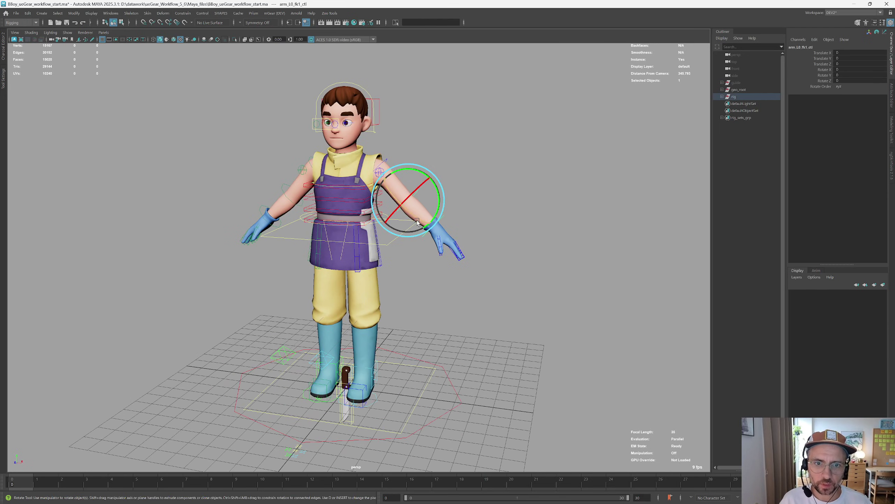
{"action": "left_click_drag", "start_coordinate": [417, 221], "coordinate": [400, 251]}
{"action": "key", "text": "w"}
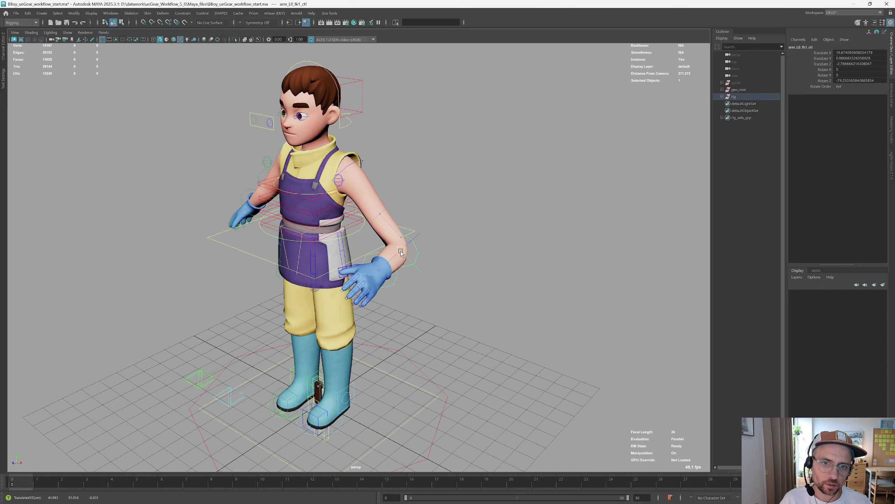
- Switch the left arm to IK and back to FK with pose matching
{"action": "right_click", "coordinate": [466, 244]}
{"action": "left_click", "coordinate": [494, 257]}
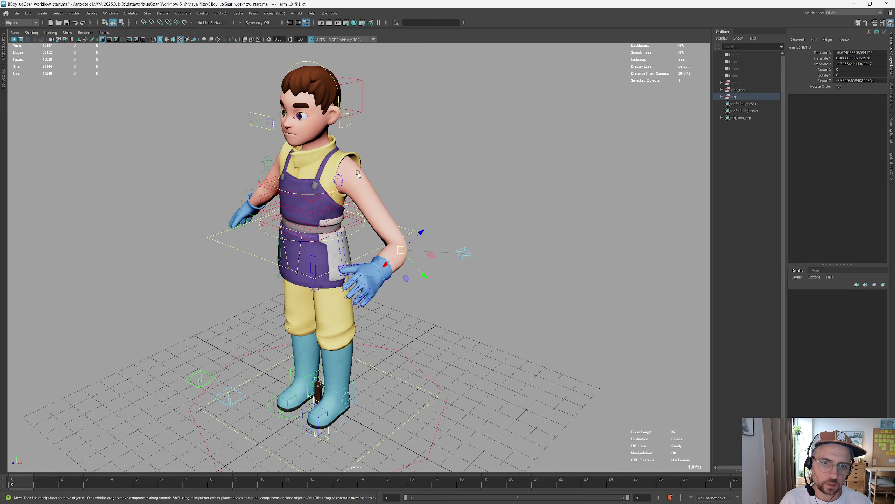
{"action": "right_click", "coordinate": [458, 272]}
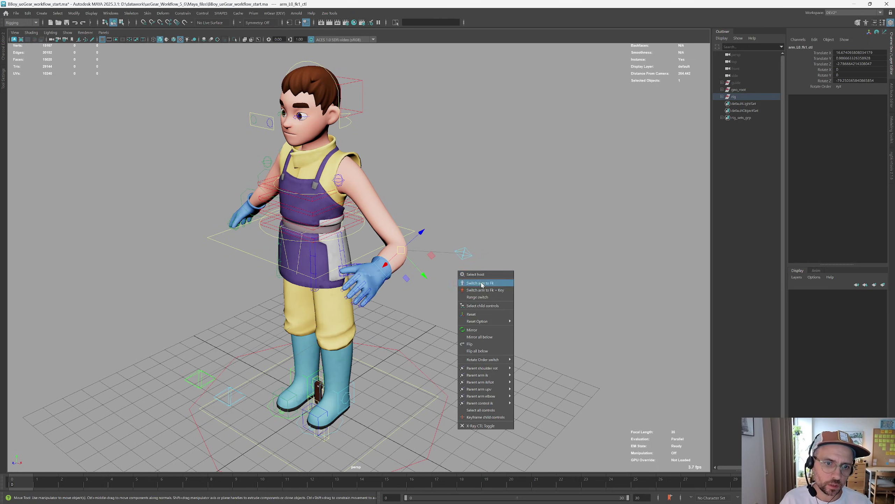
{"action": "left_click", "coordinate": [482, 283]}
- Rotate the left elbow FK control on several axes so the forearm turns outward
{"action": "key", "text": "e"}
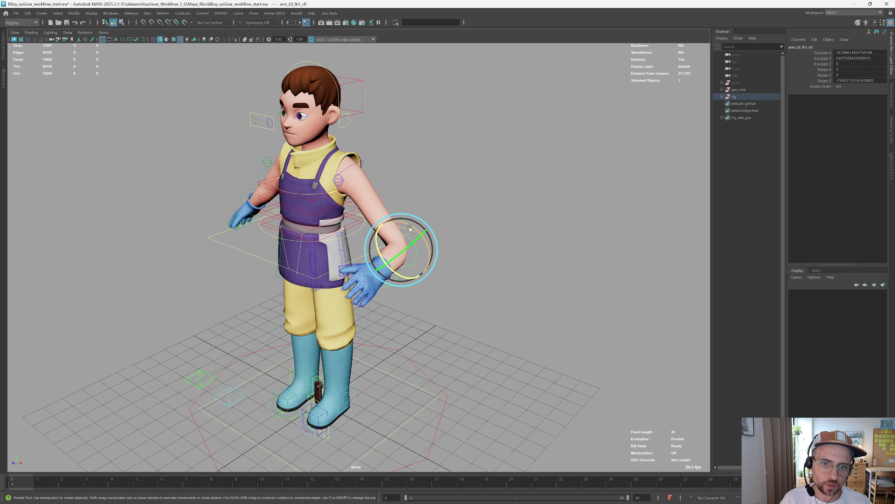
{"action": "mouse_move", "coordinate": [410, 229]}
{"action": "left_mouse_down"}
{"action": "mouse_move", "coordinate": [398, 262]}
{"action": "mouse_move", "coordinate": [409, 244]}
{"action": "left_mouse_up"}
{"action": "key", "text": "q"}
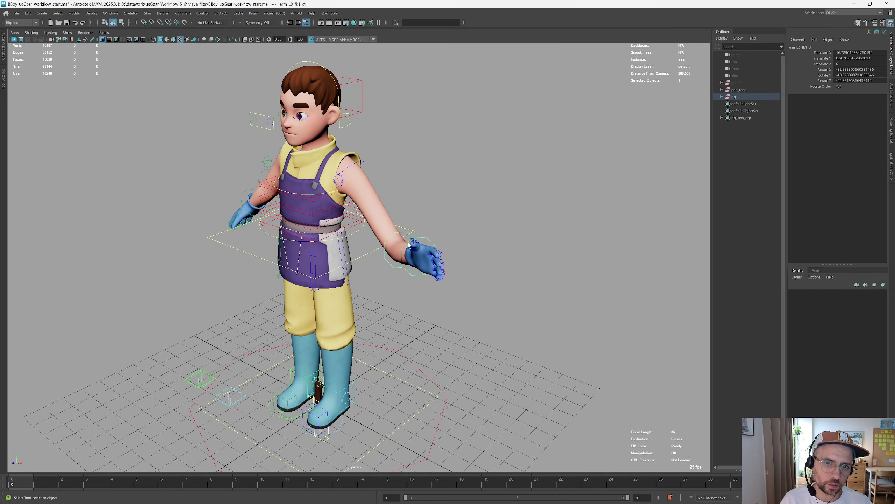
- Switch the left arm to IK and back to FK, checking the arm pose from several angles
{"action": "right_click", "coordinate": [464, 223]}
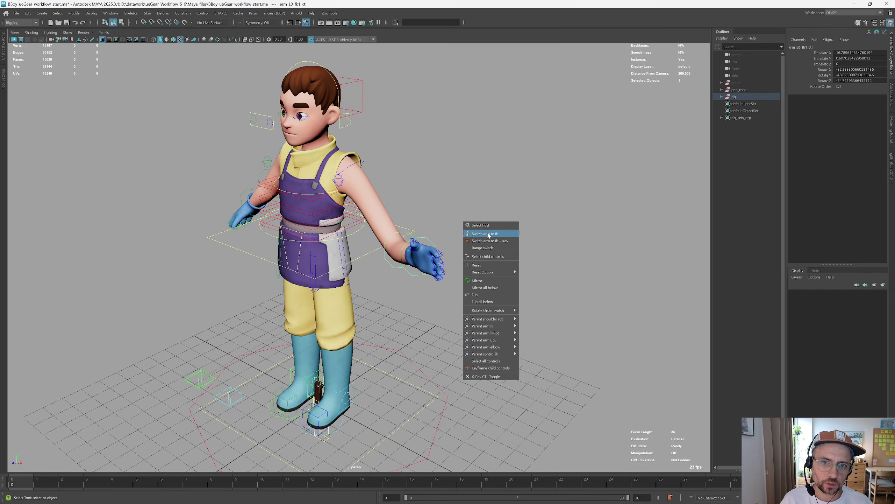
{"action": "left_click", "coordinate": [488, 234]}
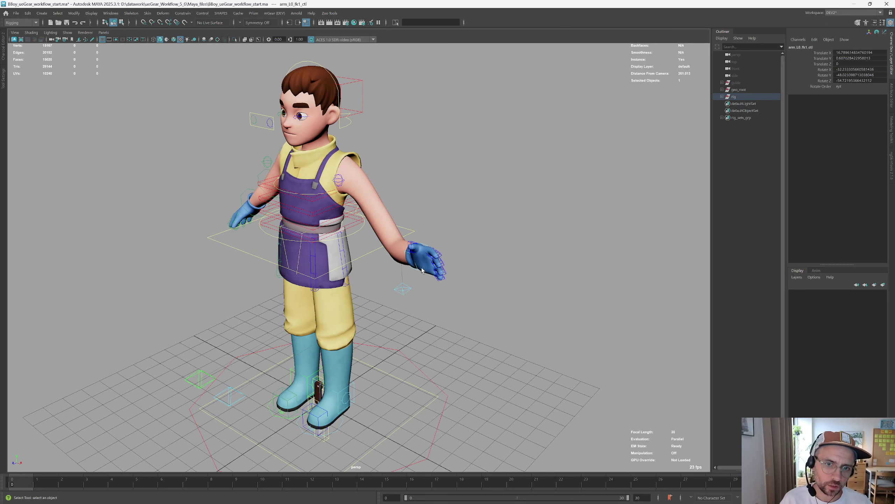
{"action": "left_click_drag", "start_coordinate": [407, 295], "coordinate": [314, 177], "text": "alt"}
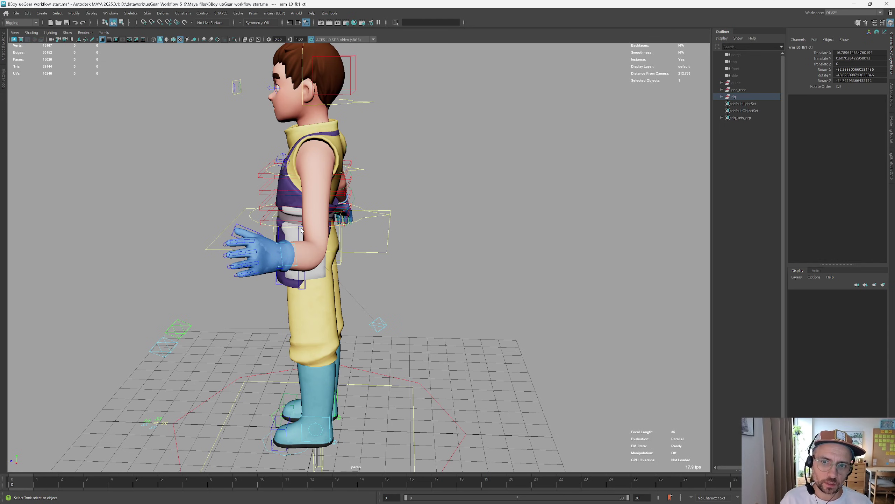
{"action": "left_click_drag", "start_coordinate": [171, 231], "coordinate": [231, 273], "text": "alt"}
{"action": "right_click_drag", "start_coordinate": [415, 245], "coordinate": [434, 263]}
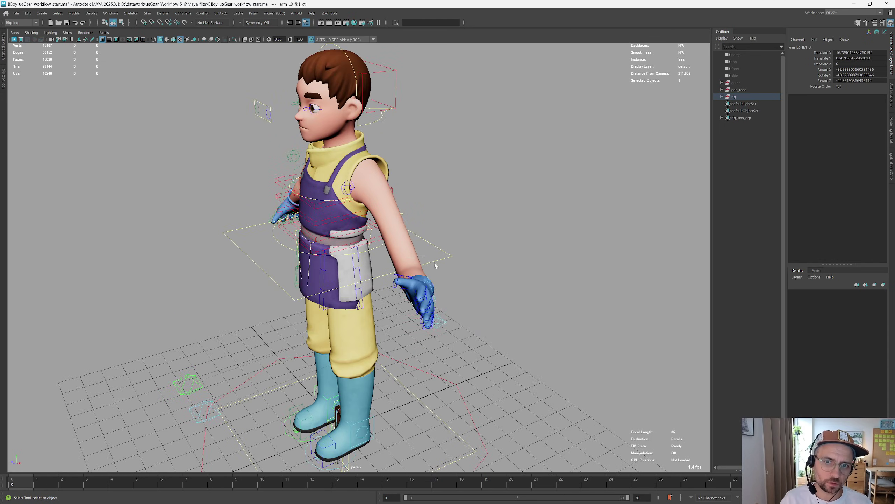
{"action": "left_click_drag", "start_coordinate": [388, 238], "coordinate": [397, 277], "text": "alt"}
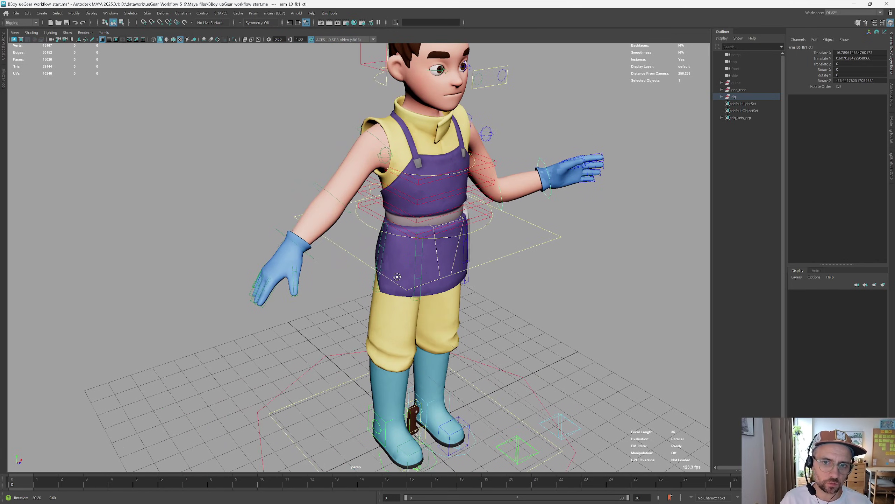
- Stretch the right arm by rotating its elbow FK control to about -50° in Z and moving it about -20.6 in X
{"action": "left_click", "coordinate": [313, 193]}
{"action": "key", "text": "w"}
{"action": "left_click", "coordinate": [316, 185]}
{"action": "key", "text": "e"}
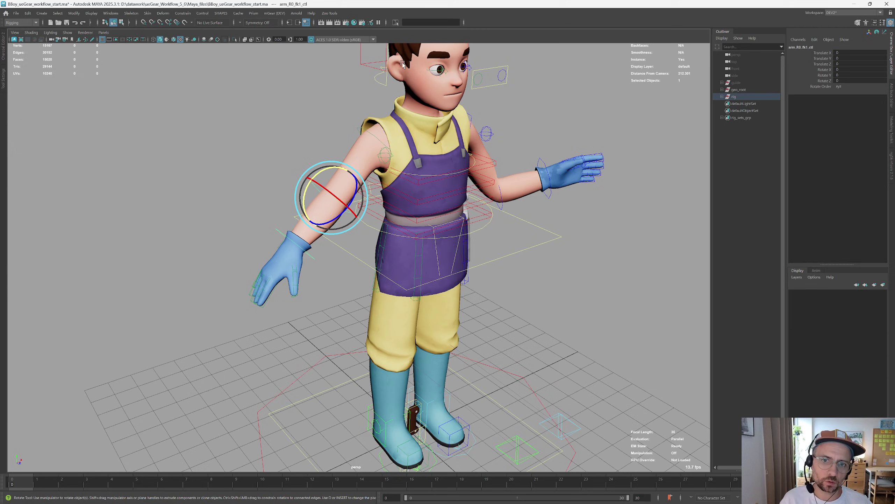
{"action": "left_click_drag", "start_coordinate": [326, 229], "coordinate": [292, 248]}
{"action": "key", "text": "w"}
{"action": "key", "text": "w"}
{"action": "left_click", "coordinate": [367, 223]}
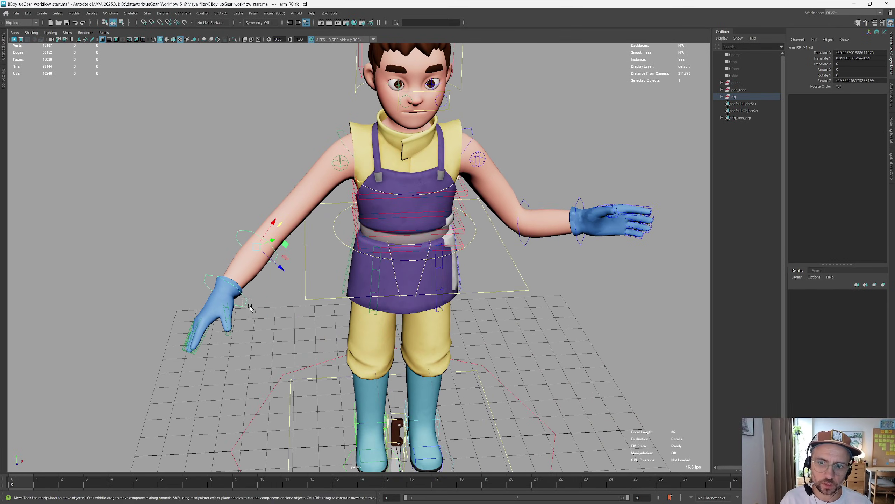
- Switch the right arm from FK to IK using its wrist control
{"action": "left_click_drag", "start_coordinate": [250, 306], "coordinate": [251, 307]}
{"action": "right_click", "coordinate": [288, 272]}
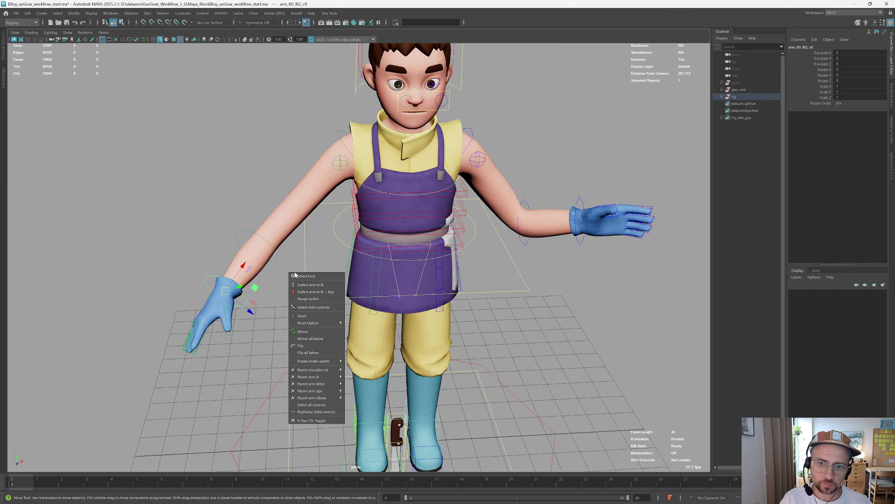
{"action": "left_click", "coordinate": [318, 285]}
{"action": "left_click_drag", "start_coordinate": [289, 292], "coordinate": [282, 295], "text": "alt"}
- Select the right arm's host control, lower its Slide attribute to about 0.59 and switch the arm to FK
{"action": "left_click", "coordinate": [251, 249]}
{"action": "right_click", "coordinate": [253, 243]}
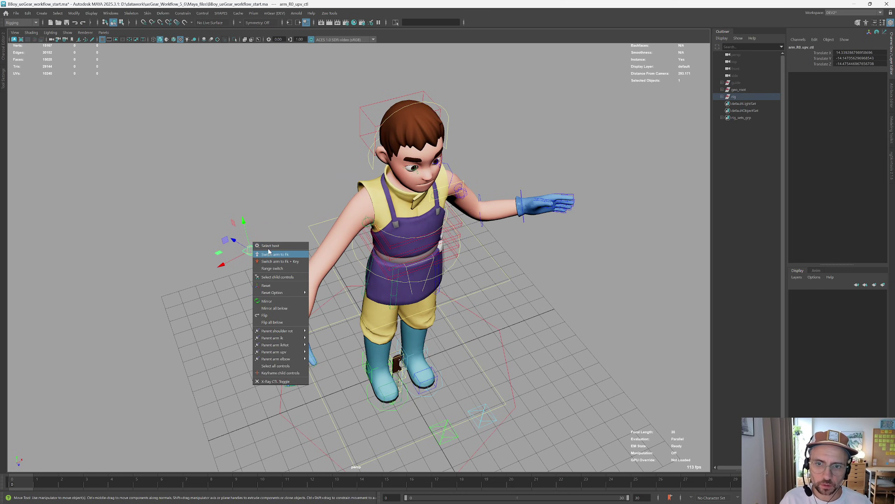
{"action": "left_click", "coordinate": [270, 253]}
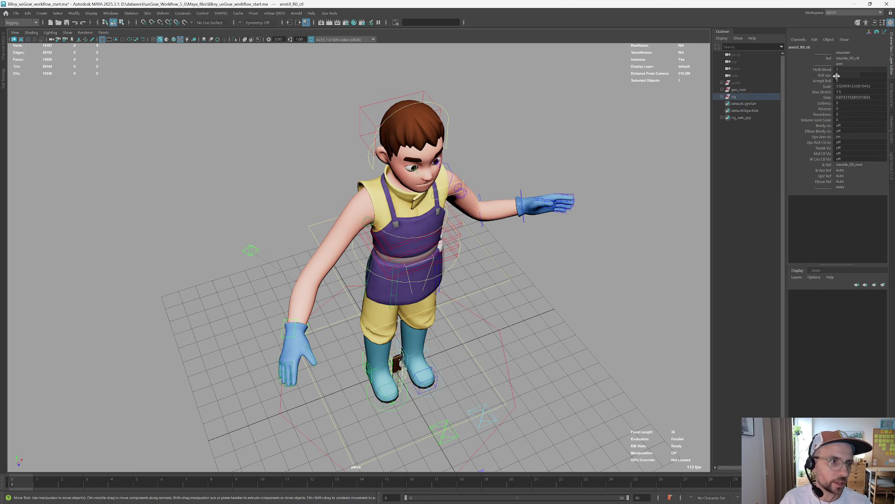
{"action": "left_click", "coordinate": [827, 97]}
{"action": "mouse_move", "coordinate": [491, 266]}
{"action": "middle_mouse_down"}
{"action": "mouse_move", "coordinate": [473, 265]}
{"action": "mouse_move", "coordinate": [489, 265]}
{"action": "middle_mouse_up"}
{"action": "left_click_drag", "start_coordinate": [487, 282], "coordinate": [379, 292], "text": "alt"}
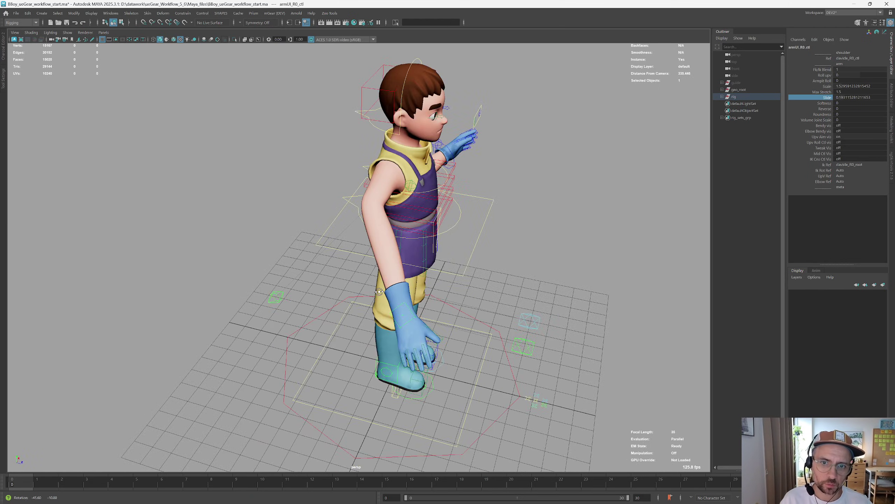
{"action": "right_click", "coordinate": [470, 231]}
{"action": "left_click", "coordinate": [513, 241]}
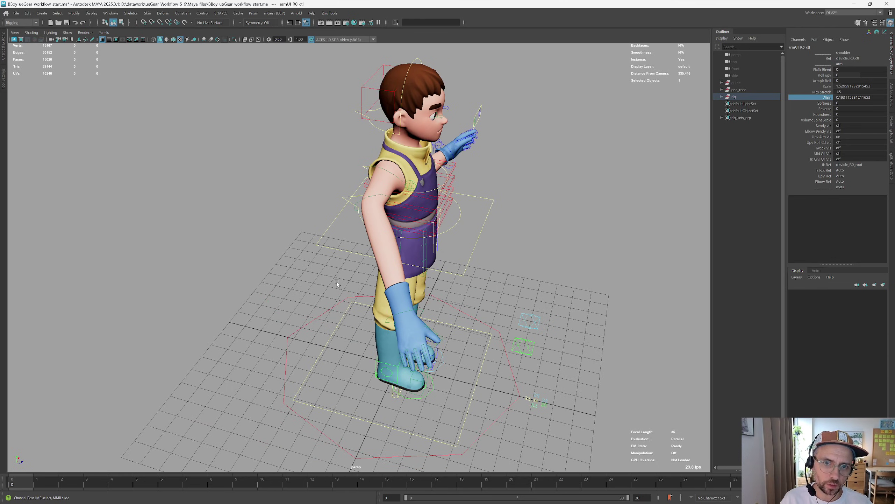
- Examine the stretched arm poses on the whole character from the front and side
{"action": "left_click_drag", "start_coordinate": [545, 295], "coordinate": [459, 267], "text": "alt"}
{"action": "middle_click_drag", "start_coordinate": [525, 338], "coordinate": [499, 272], "text": "alt"}
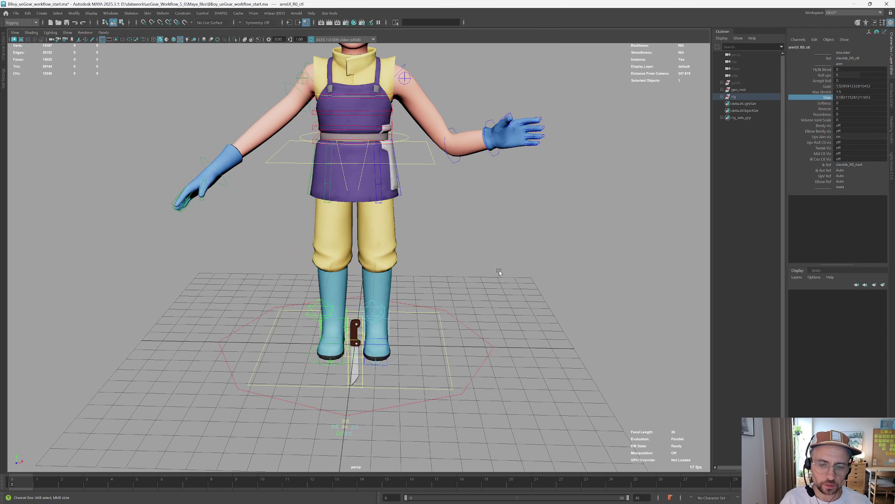
{"action": "left_click_drag", "start_coordinate": [499, 272], "coordinate": [429, 326], "text": "alt"}
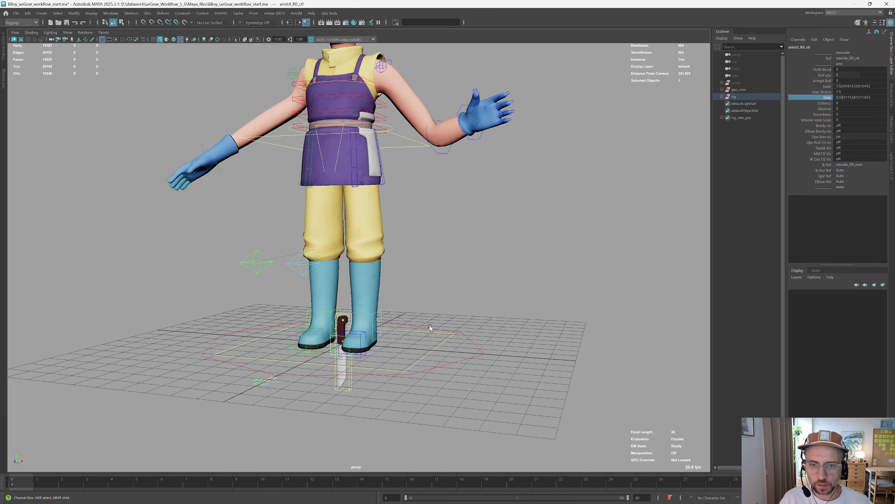
{"action": "left_click_drag", "start_coordinate": [413, 261], "coordinate": [359, 240], "text": "alt"}
{"action": "middle_click_drag", "start_coordinate": [359, 224], "coordinate": [352, 258], "text": "alt"}
{"action": "left_click_drag", "start_coordinate": [354, 258], "coordinate": [370, 256], "text": "alt"}
{"action": "right_click_drag", "start_coordinate": [390, 248], "coordinate": [374, 236], "text": "alt"}
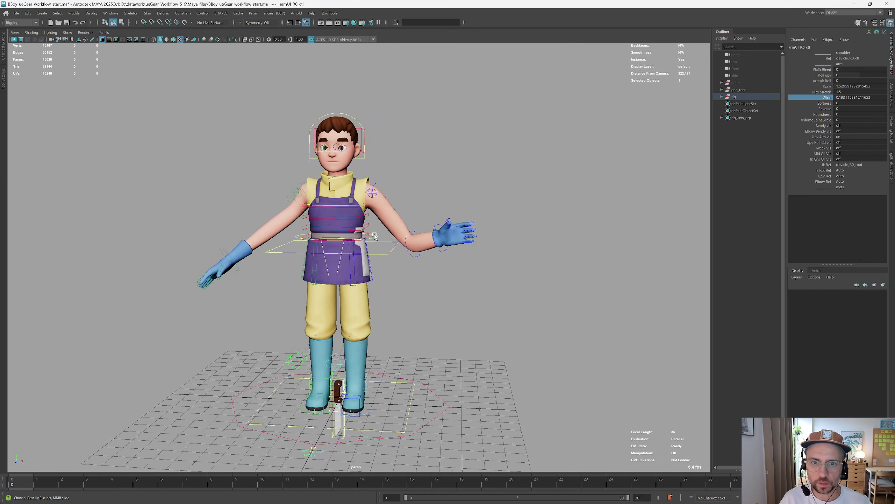
{"action": "left_click_drag", "start_coordinate": [375, 236], "coordinate": [371, 130], "text": "alt"}
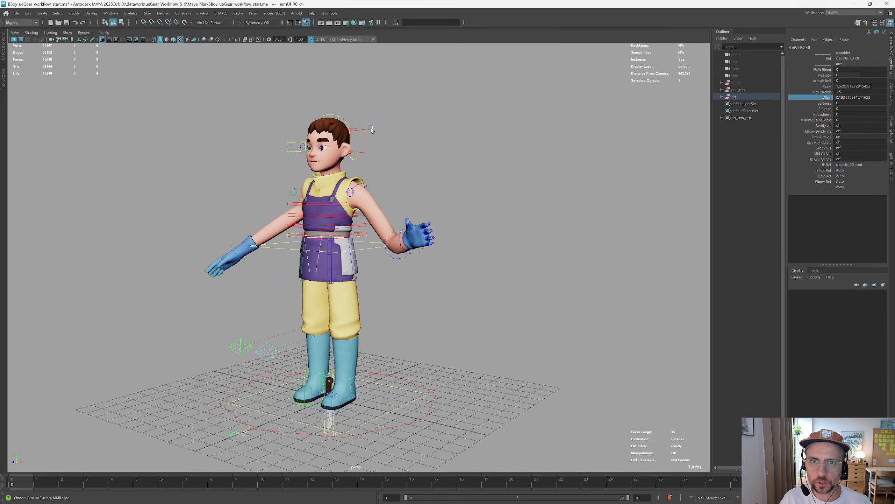
- Open mGear's RBF Manager 2.1 from the Rigbits tools and widen its window
{"action": "left_click", "coordinate": [270, 14]}
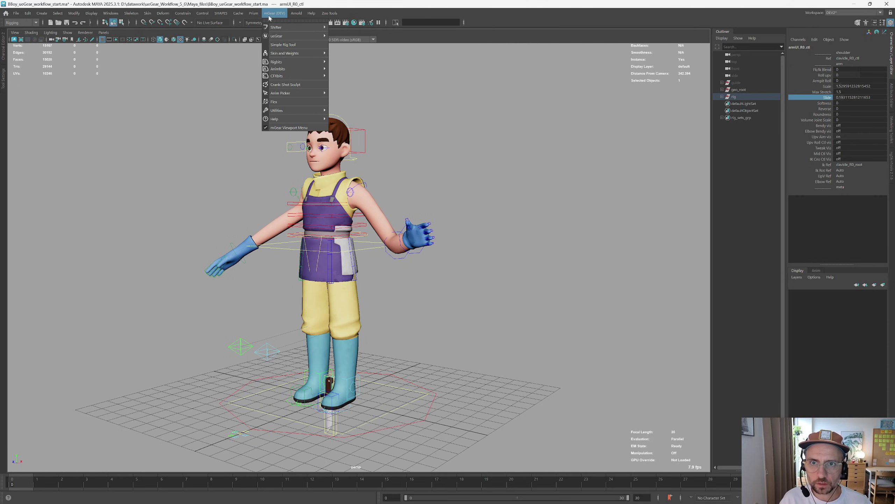
{"action": "mouse_move", "coordinate": [304, 69]}
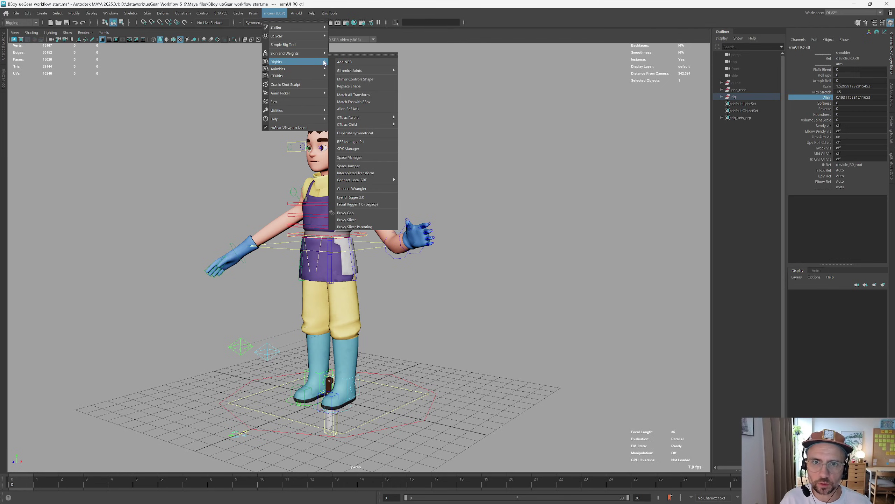
{"action": "left_click", "coordinate": [369, 143]}
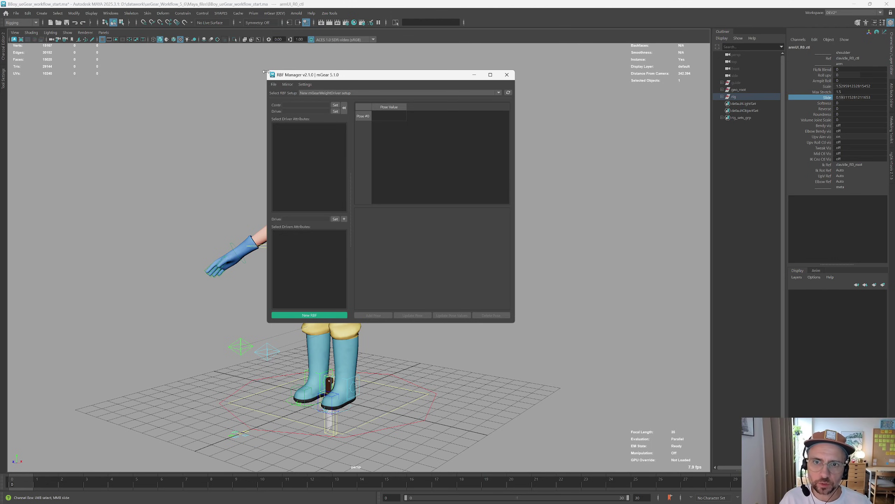
{"action": "left_click_drag", "start_coordinate": [266, 72], "coordinate": [224, 72]}
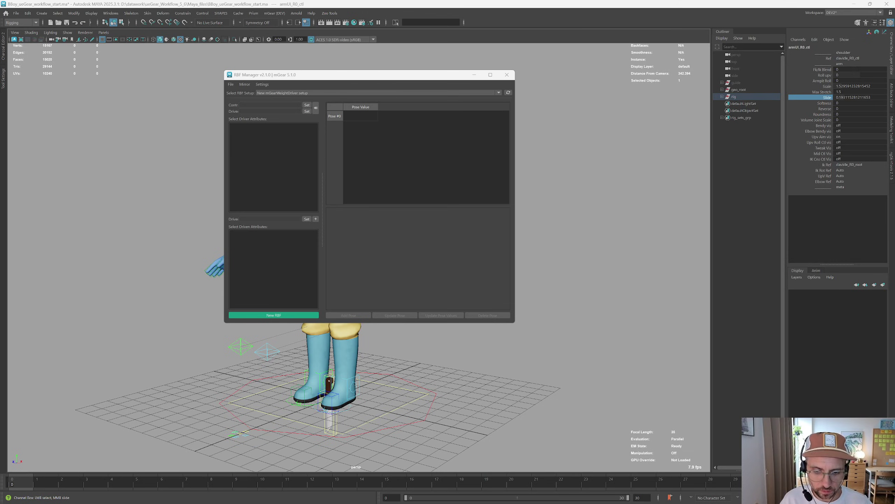
- Switch to the browser and read the New Weight Driver notes under Current Version on the SHAPES home page
{"action": "key", "text": "alt+Tab"}
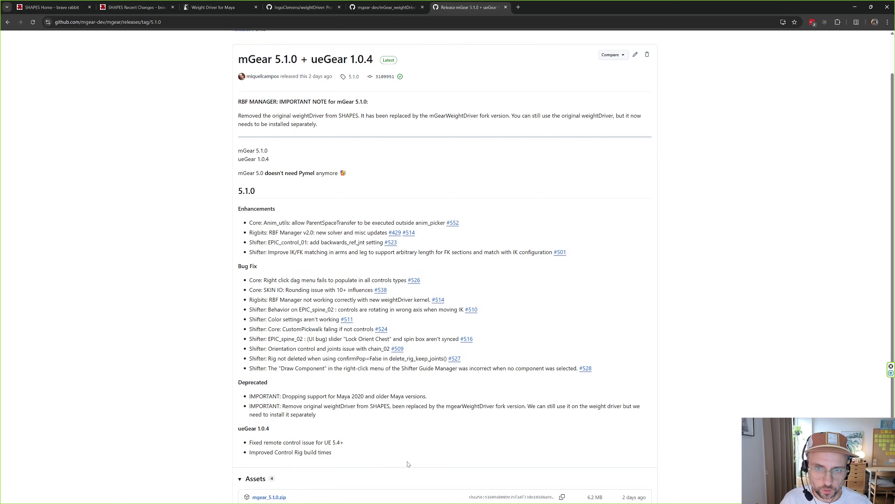
{"action": "left_click", "coordinate": [52, 7]}
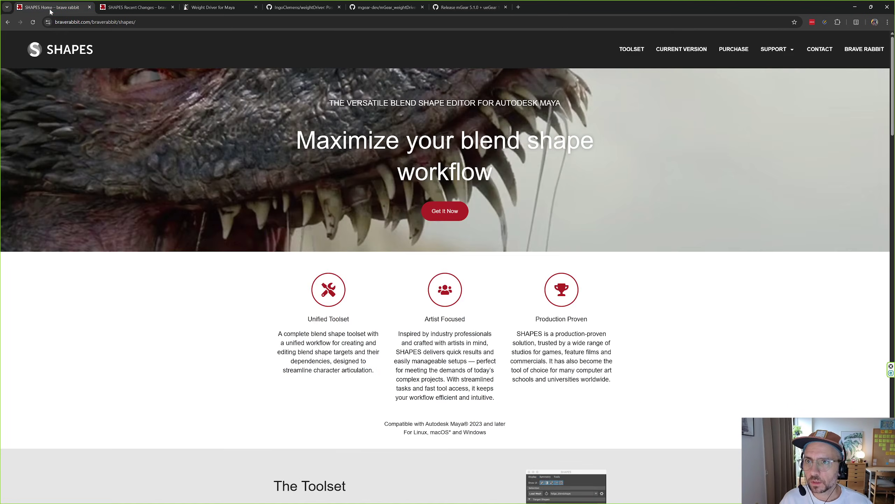
{"action": "scroll", "coordinate": [460, 260], "scroll_direction": "down", "scroll_amount": 10}
{"action": "scroll", "coordinate": [459, 260], "scroll_direction": "down", "scroll_amount": 14}
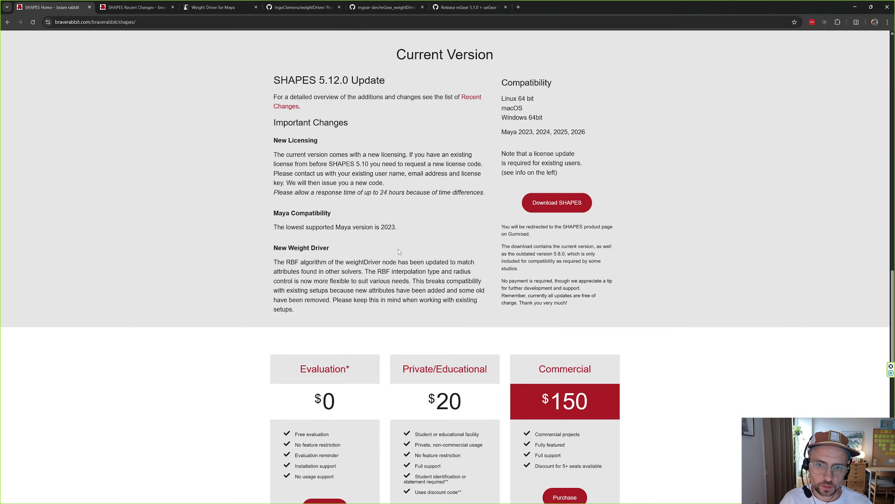
{"action": "left_click_drag", "start_coordinate": [275, 246], "coordinate": [327, 247]}
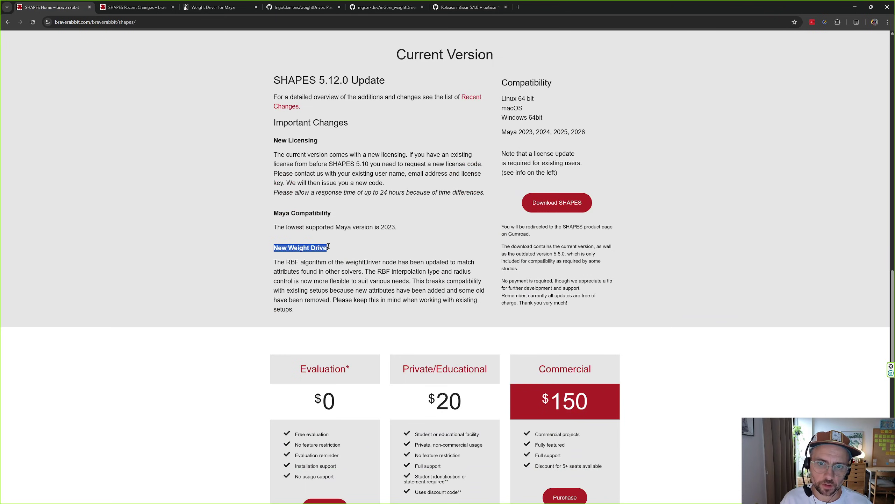
{"action": "double_click", "coordinate": [310, 261]}
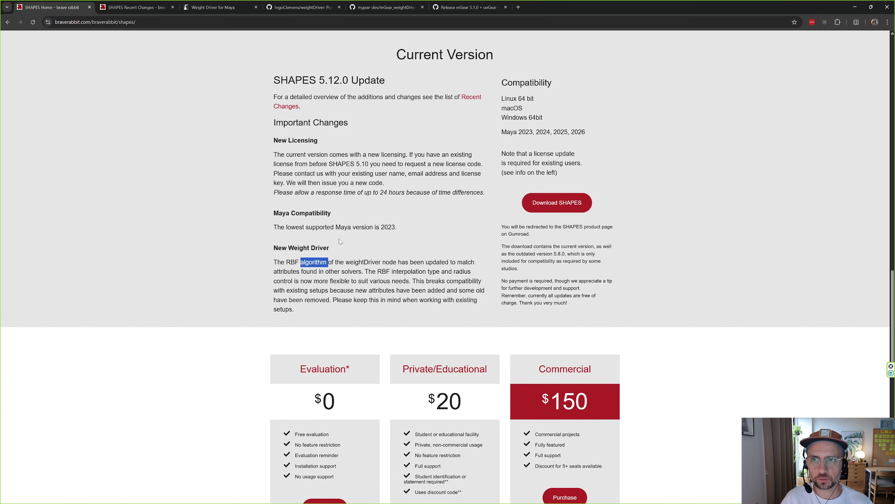
- Return to Maya to look over the RBF Manager window, moving it slightly lower, and switch back to the SHAPES page
{"action": "key", "text": "alt+Tab"}
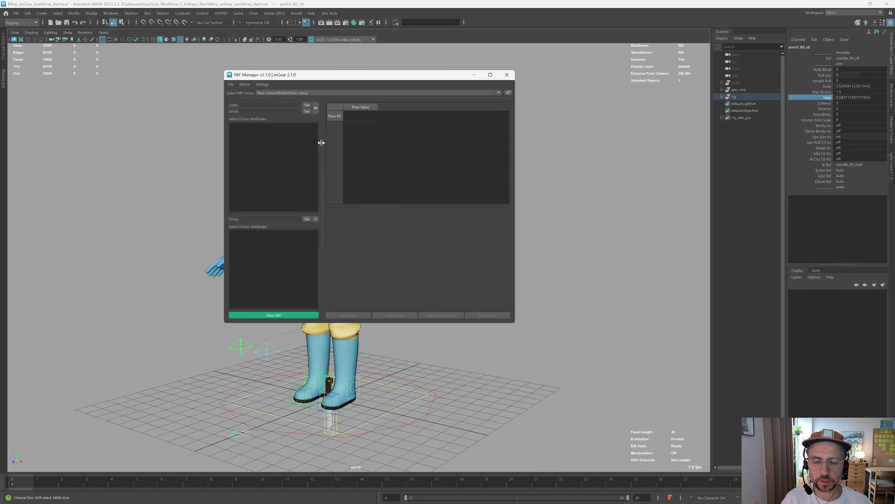
{"action": "left_click_drag", "start_coordinate": [303, 75], "coordinate": [306, 87]}
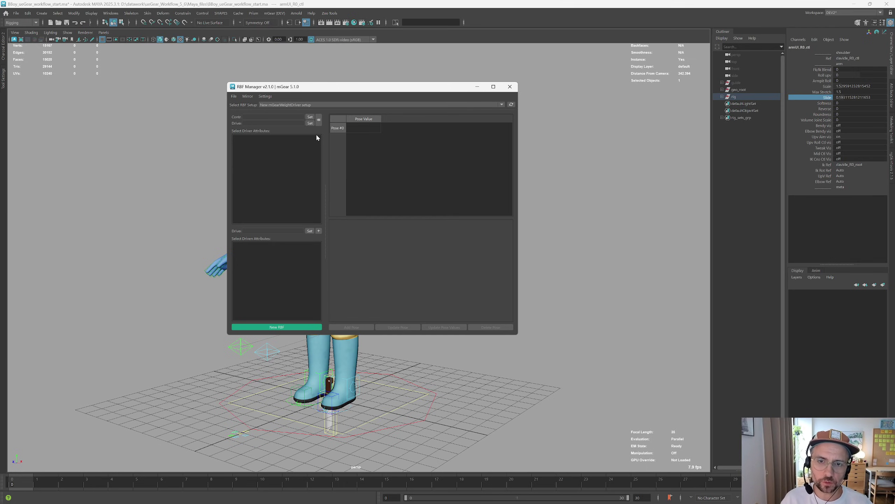
{"action": "key", "text": "alt+Tab"}
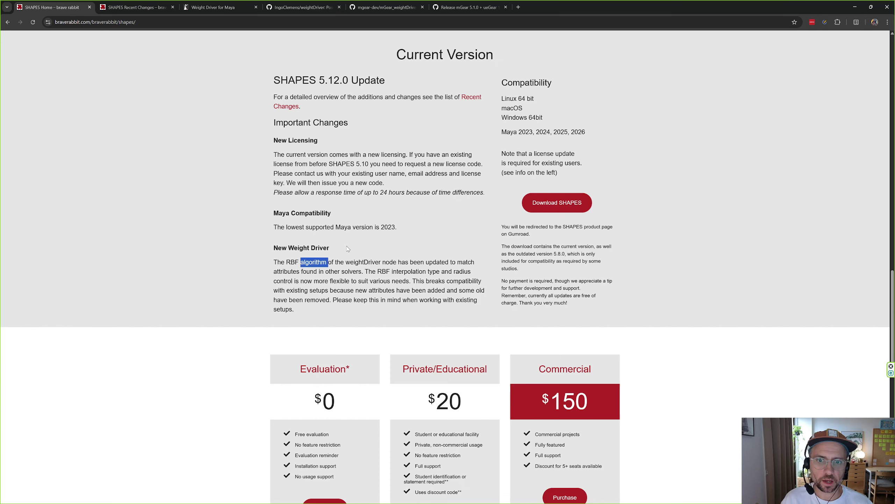
- Switch between Maya and the browser to compare the RBF Manager window with the New Weight Driver notes on the SHAPES page
{"action": "key", "text": "alt+Tab"}
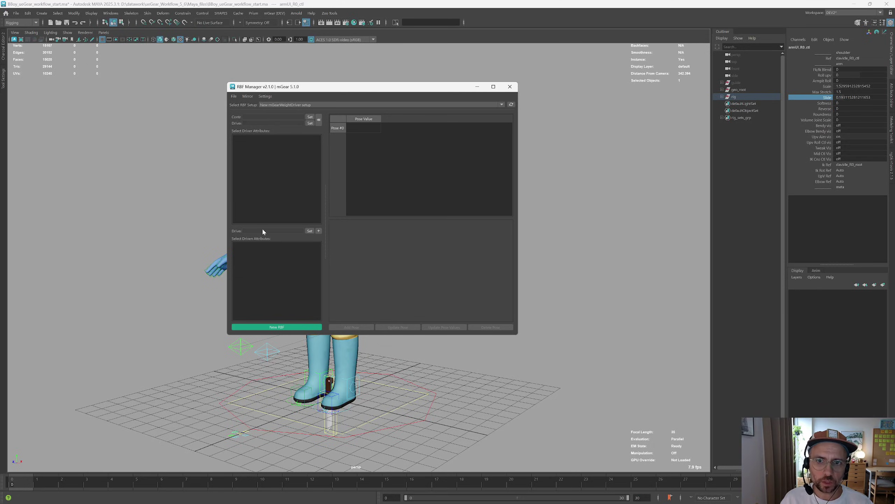
{"action": "key", "text": "alt+Tab"}
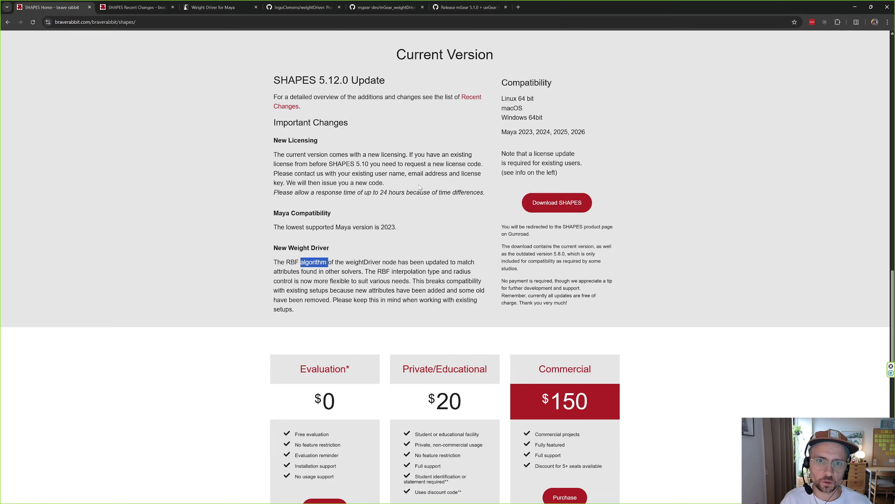
{"action": "key", "text": "alt+Tab"}
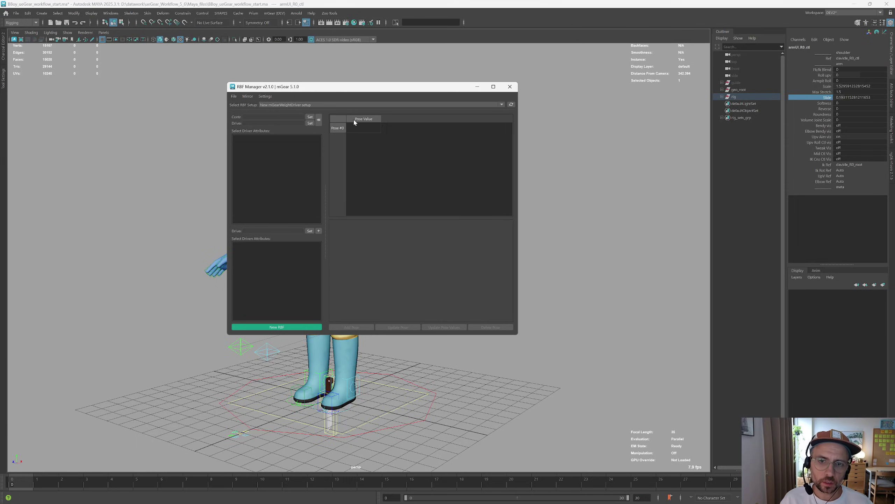
{"action": "key", "text": "alt+Tab"}
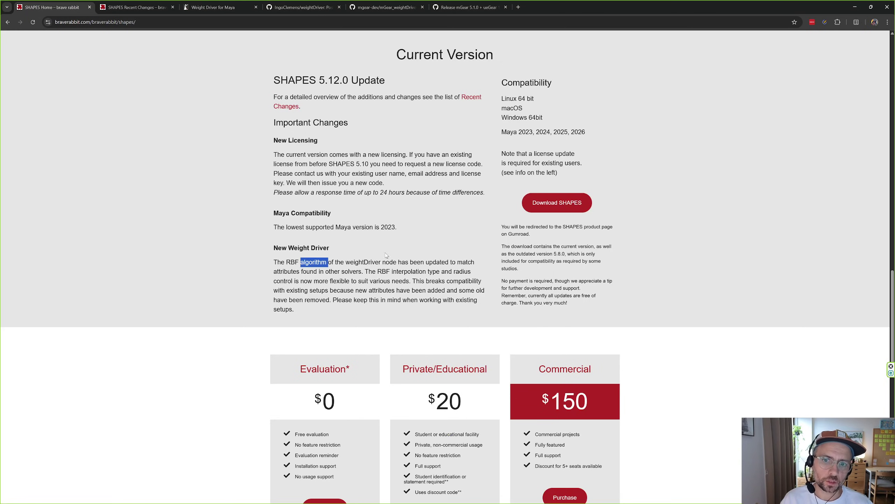
{"action": "key", "text": "alt+Tab"}
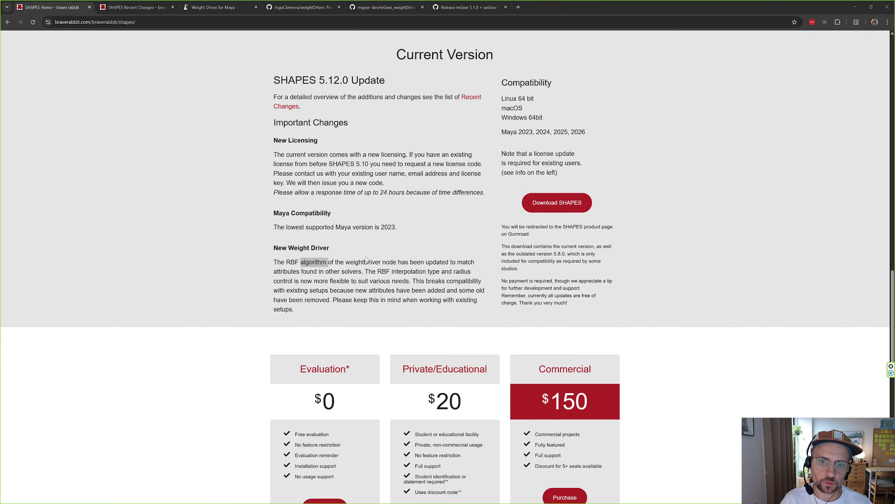
{"action": "key", "text": "alt+Tab"}
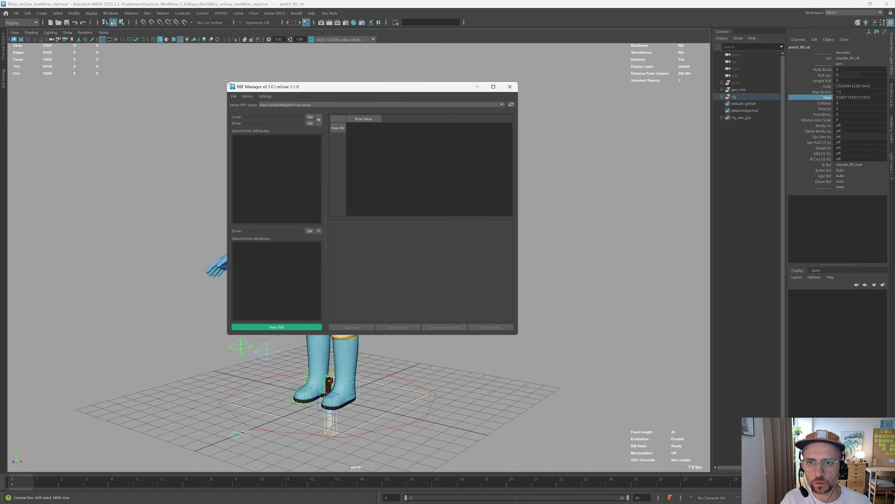
- Enlarge the RBF Manager window, look over its import, export and weight driver update commands, and move the window lower over the viewport
{"action": "left_click_drag", "start_coordinate": [227, 81], "coordinate": [194, 75]}
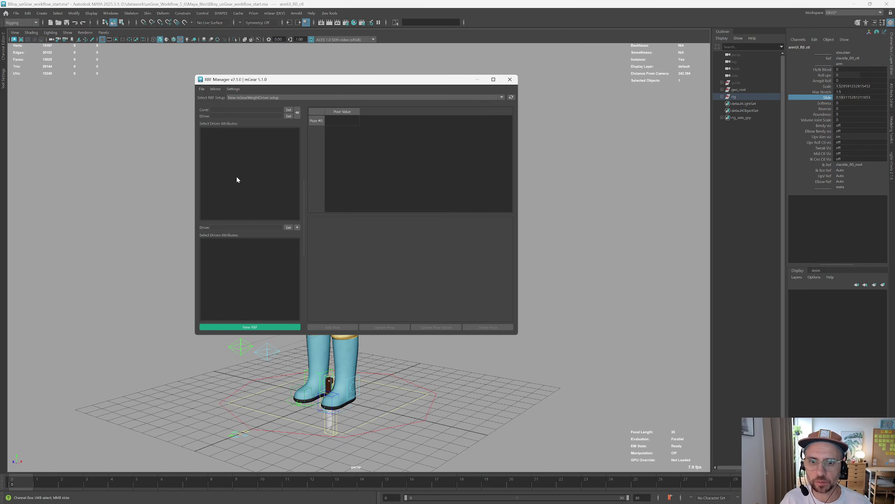
{"action": "left_click", "coordinate": [201, 90]}
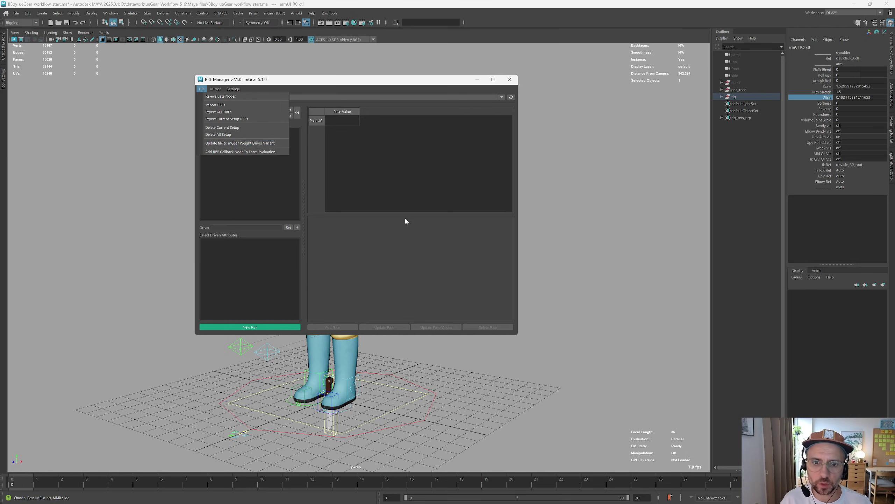
{"action": "left_click", "coordinate": [275, 85]}
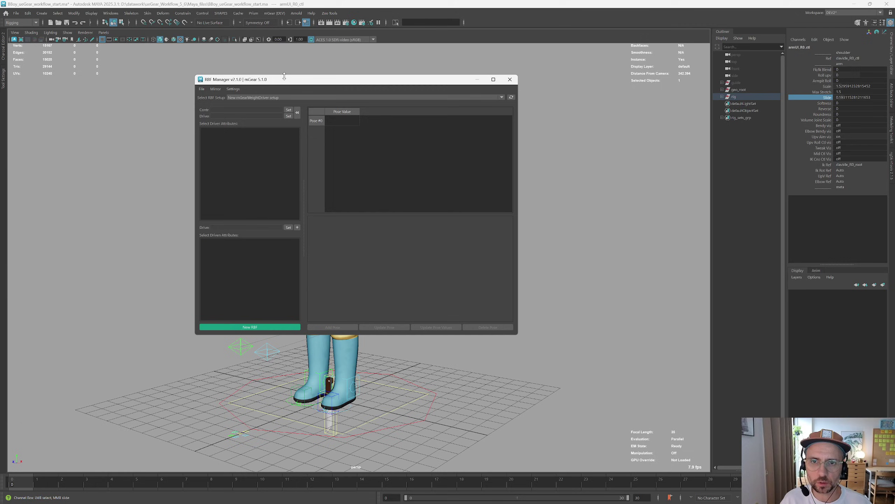
{"action": "left_click_drag", "start_coordinate": [286, 84], "coordinate": [214, 134]}
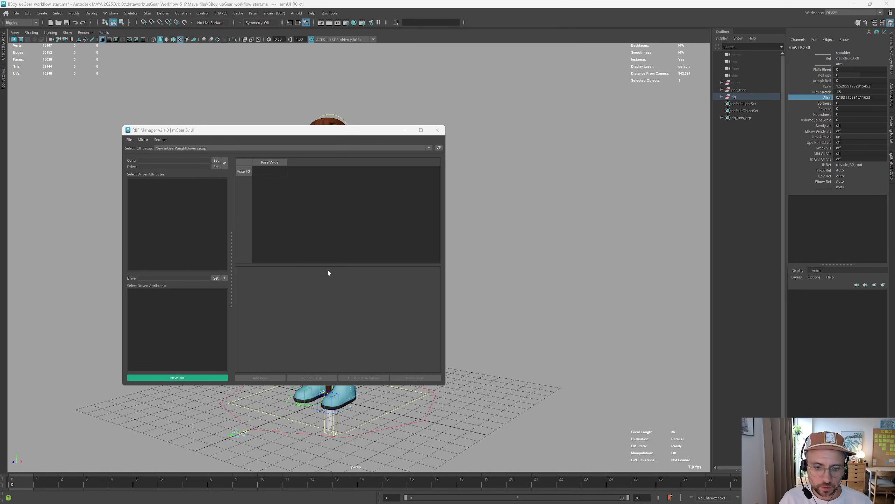
- Glance at the SHAPES page in the browser, switch to Unreal Editor and check the ueGear commands with SM_Chair selected in the level
{"action": "key", "text": "alt+Tab"}
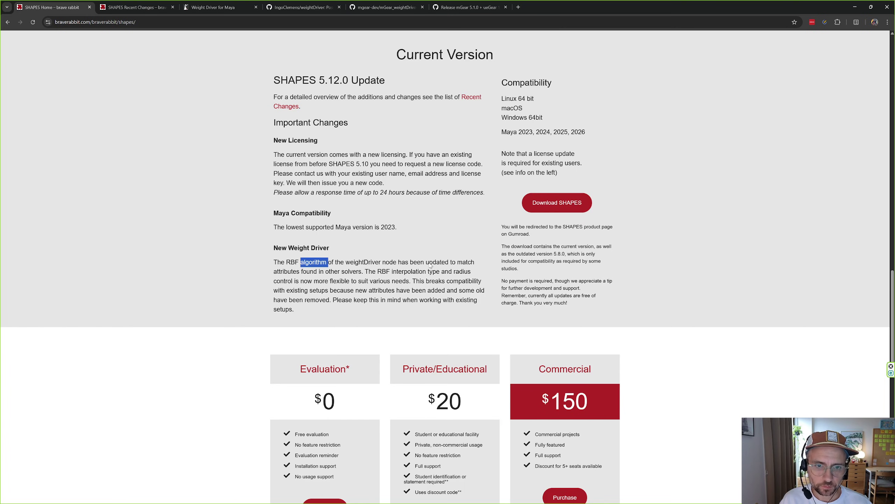
{"action": "key", "text": "alt+Tab"}
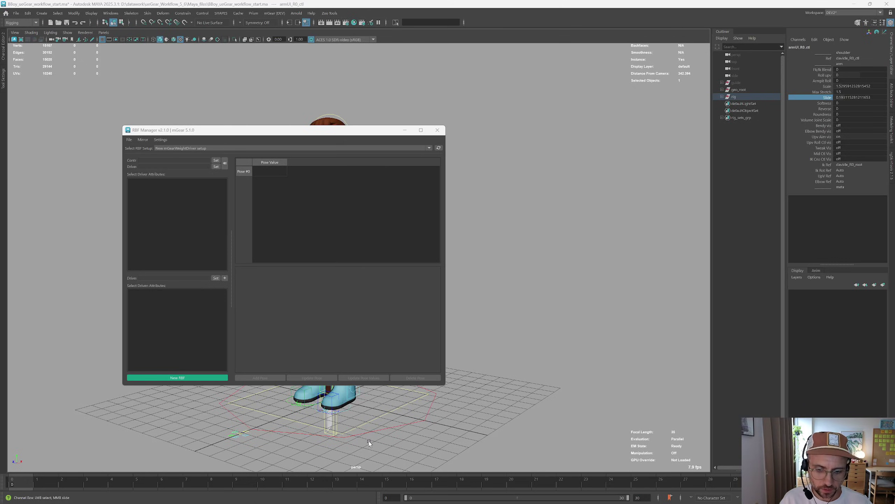
{"action": "key", "text": "alt+Tab"}
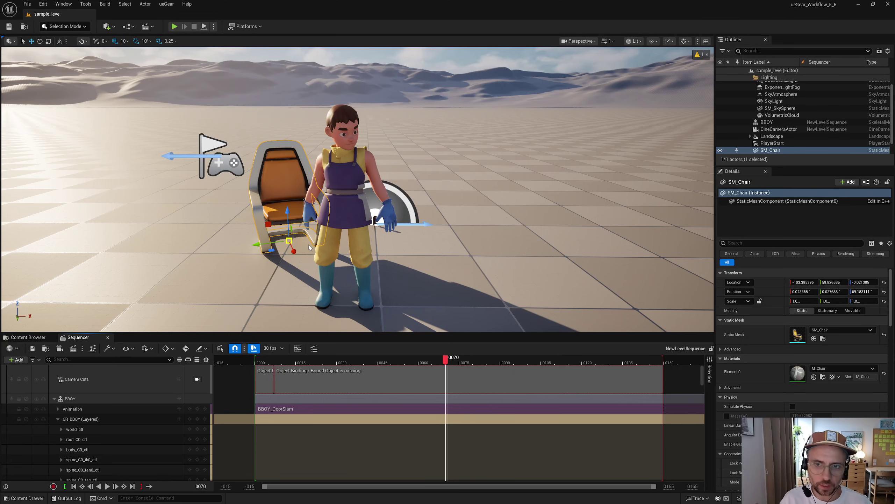
{"action": "left_click", "coordinate": [166, 5]}
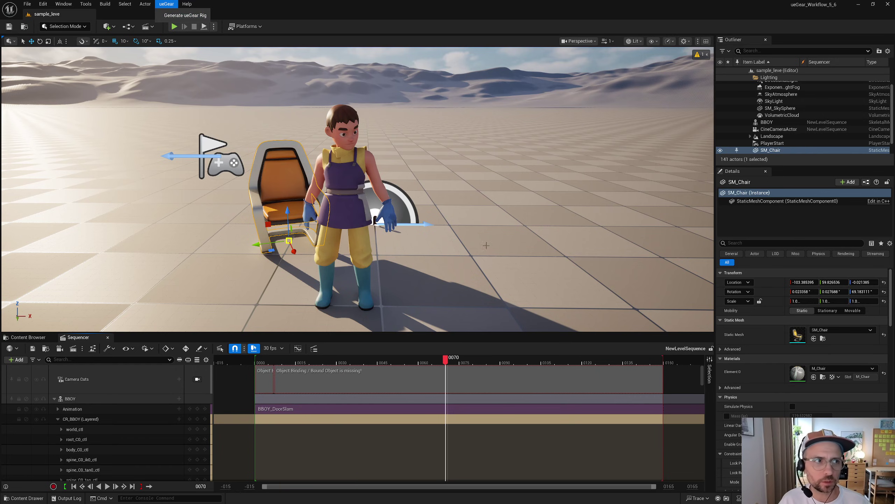
{"action": "left_click", "coordinate": [284, 201]}
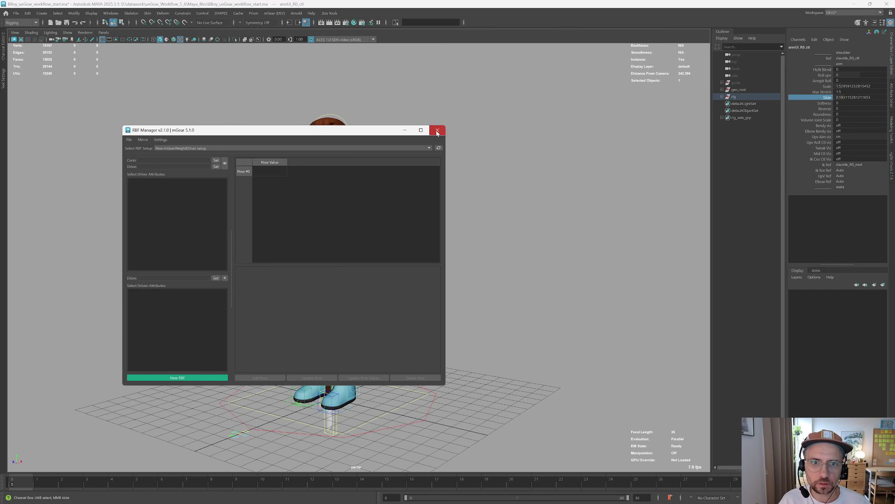
- Close the RBF Manager in Maya and import the selected SM_Chair asset from the Unreal level with ueGear
{"action": "left_click", "coordinate": [437, 130]}
{"action": "left_click", "coordinate": [275, 13]}
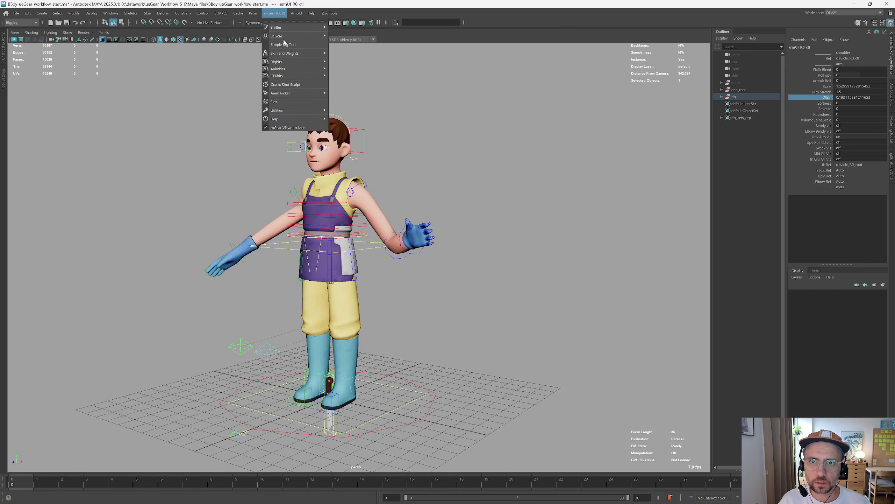
{"action": "mouse_move", "coordinate": [283, 36]}
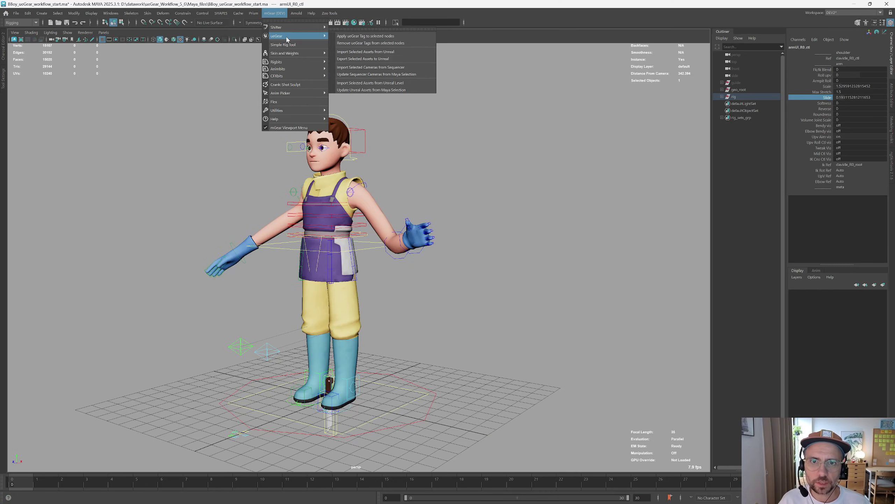
{"action": "left_click", "coordinate": [383, 83]}
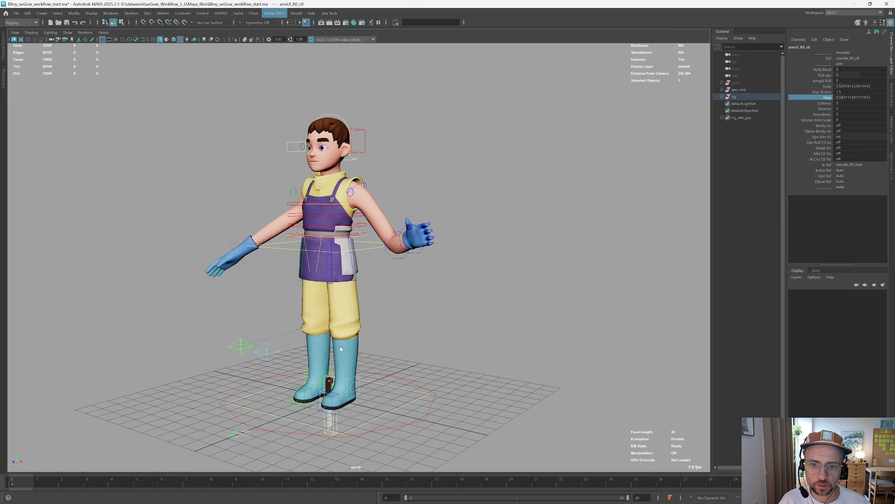
{"action": "scroll", "coordinate": [339, 387], "scroll_direction": "down", "scroll_amount": 3}
{"action": "left_click_drag", "start_coordinate": [264, 288], "coordinate": [292, 311], "text": "alt"}
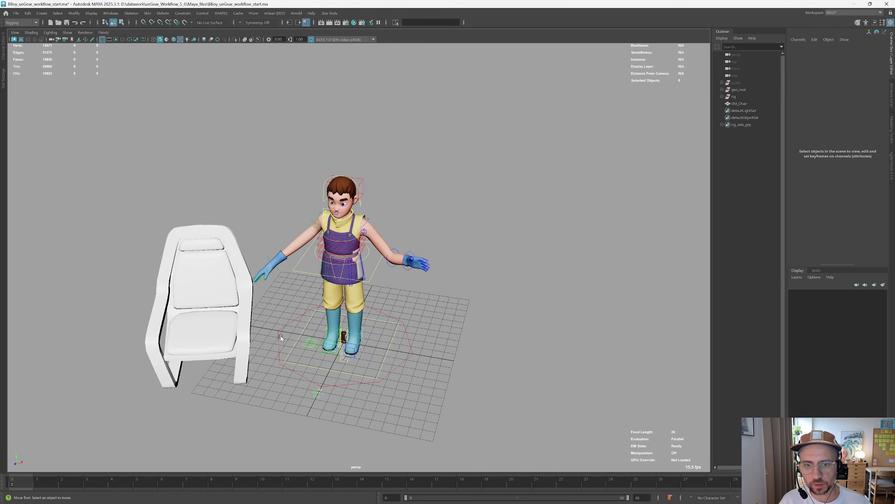
{"action": "left_click_drag", "start_coordinate": [426, 366], "coordinate": [419, 361], "text": "alt"}
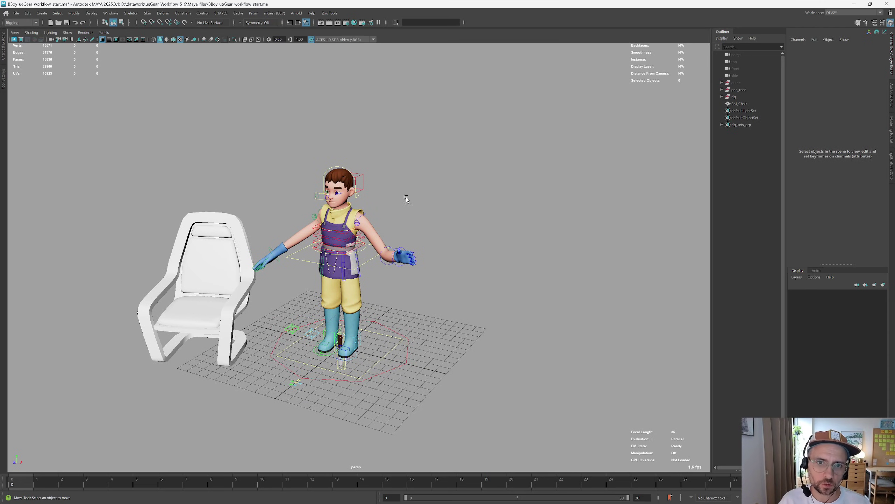
- Switch to Unreal Editor to check the Generate ueGear Rig command, and return to Maya to view the imported chair beside the character
{"action": "key", "text": "alt+Tab"}
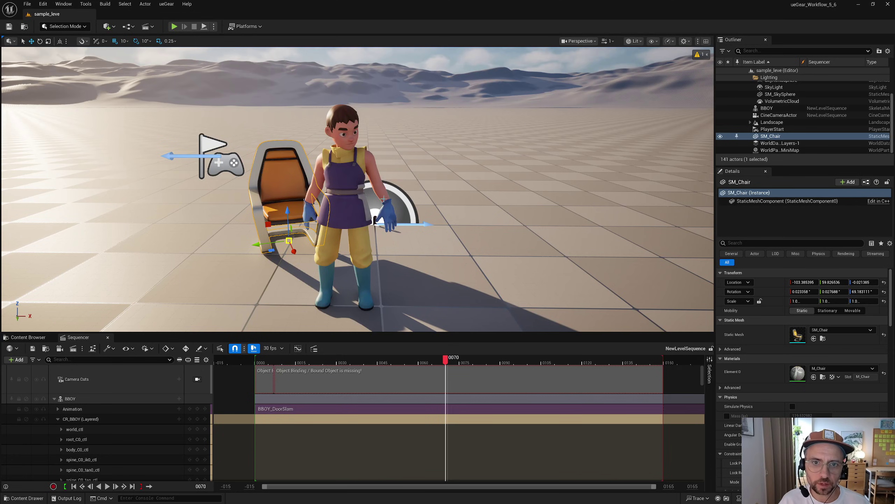
{"action": "left_click", "coordinate": [167, 4]}
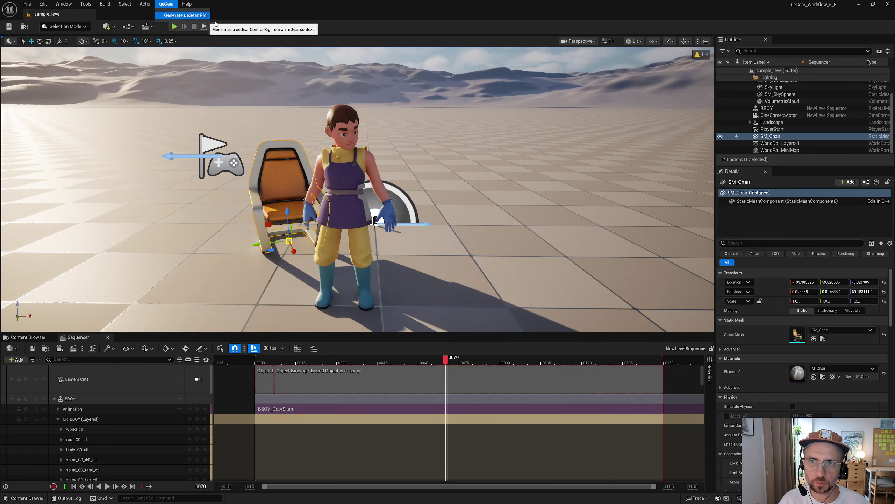
{"action": "key", "text": "alt+Tab"}
{"action": "right_click_drag", "start_coordinate": [454, 313], "coordinate": [403, 313], "text": "alt"}
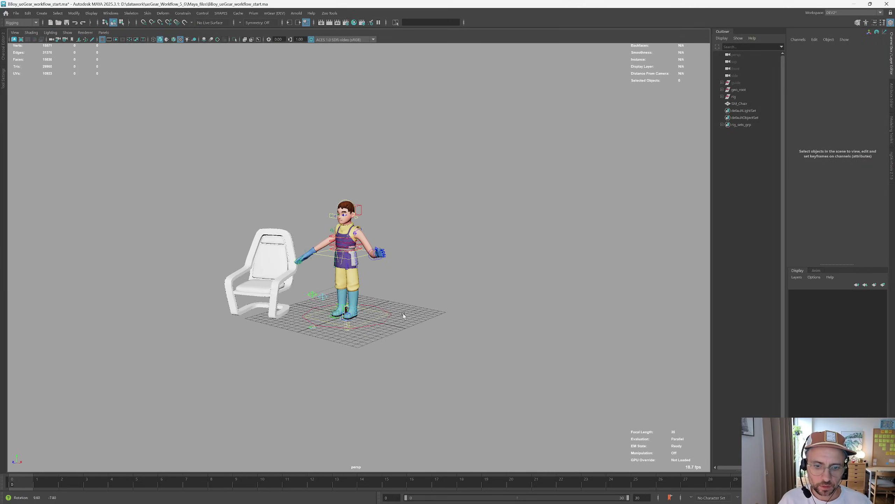
{"action": "left_click_drag", "start_coordinate": [326, 313], "coordinate": [360, 319], "text": "alt"}
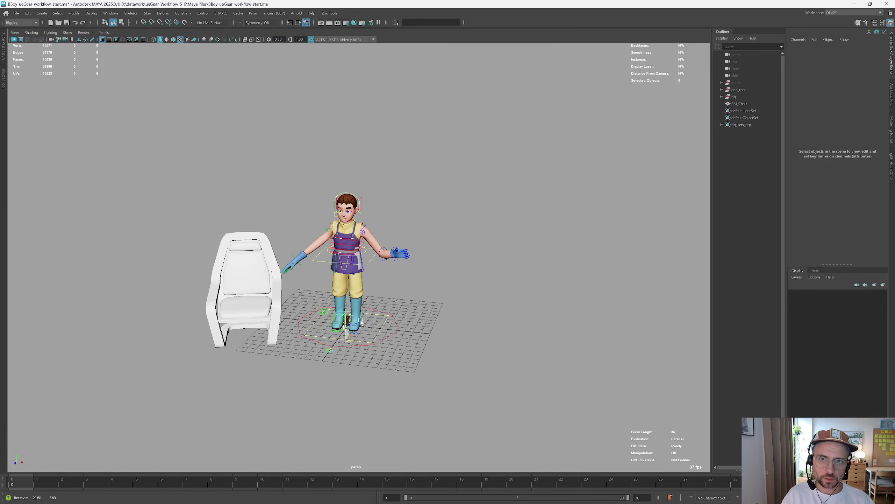
- Read the mGear 5.1.0 + ueGear 1.0.4 release notes in the browser, and return to Maya to inspect the chair and character up close
{"action": "key", "text": "alt+Tab"}
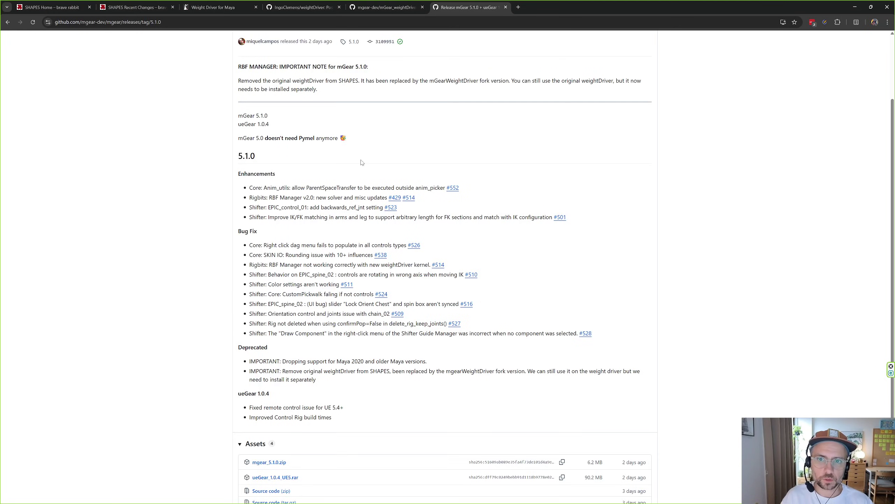
{"action": "scroll", "coordinate": [300, 148], "scroll_direction": "up", "scroll_amount": 1}
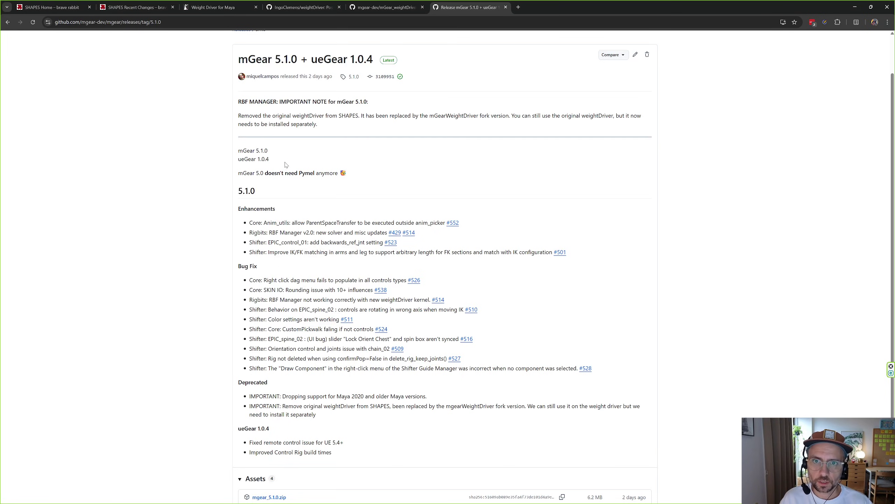
{"action": "key", "text": "alt+Tab"}
{"action": "scroll", "coordinate": [411, 310], "scroll_direction": "up", "scroll_amount": 2}
{"action": "middle_click_drag", "start_coordinate": [375, 314], "coordinate": [412, 323], "text": "alt"}
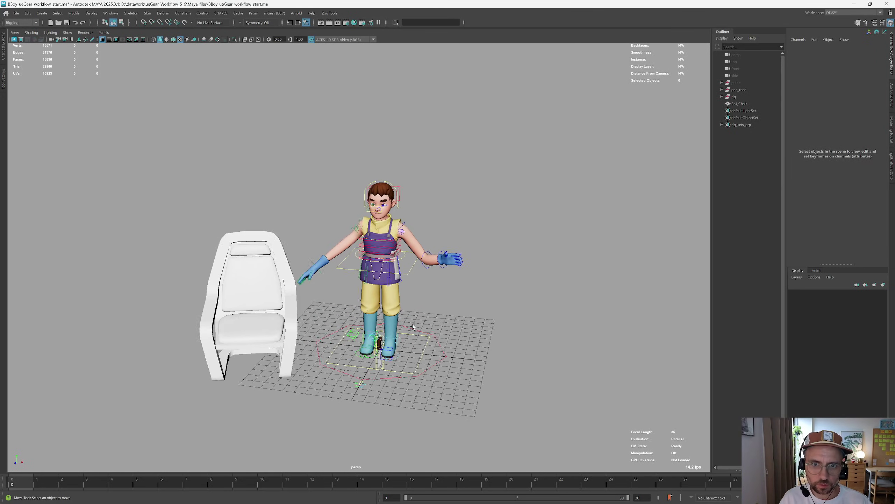
{"action": "left_click_drag", "start_coordinate": [412, 323], "coordinate": [437, 278], "text": "alt"}
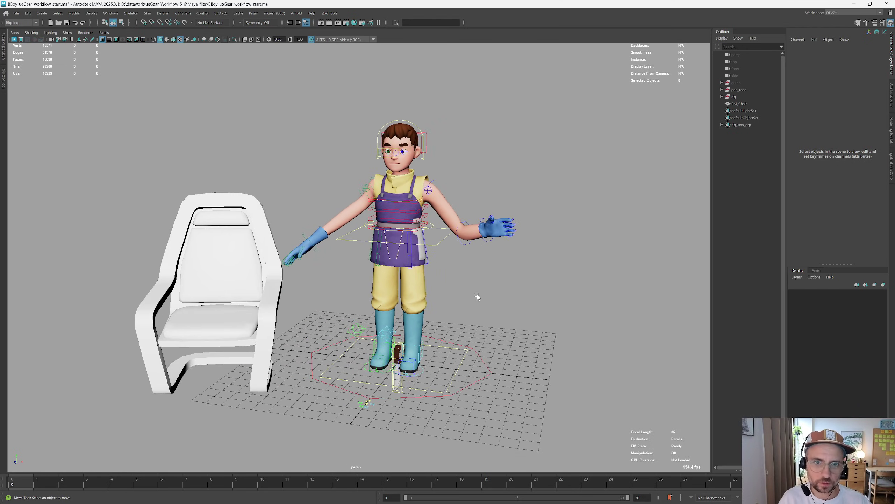